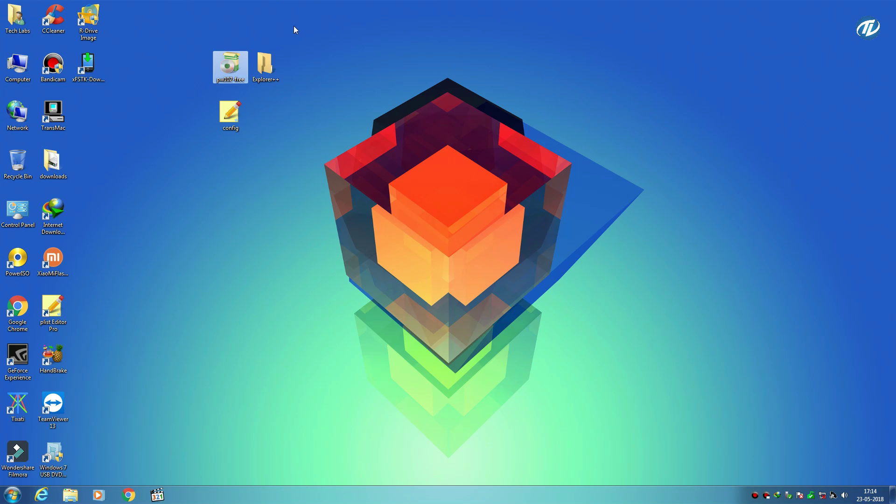
Install pw102-free in English with the licence accepted, default Start Menu folder and a desktop shortcut
click(273, 64)
click(351, 65)
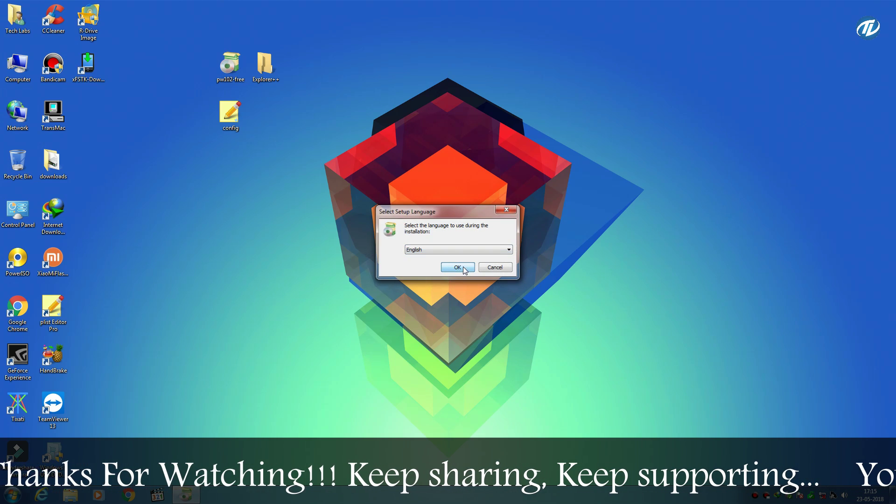
click(462, 269)
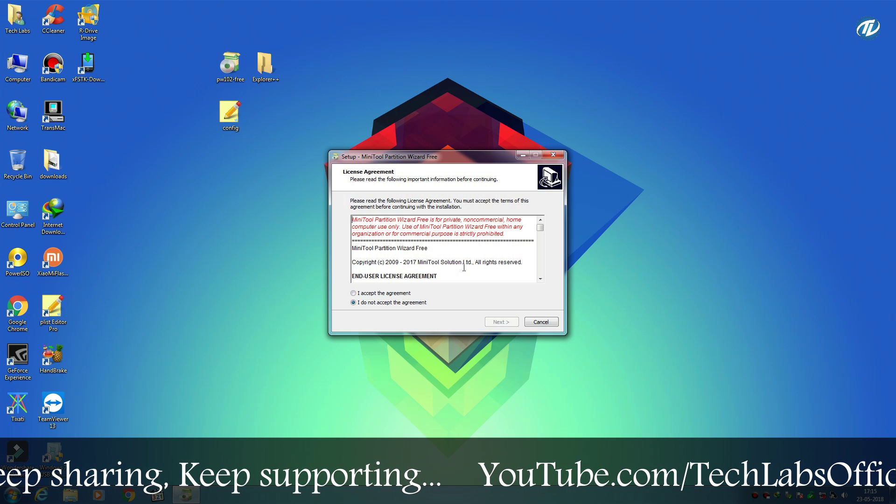
click(399, 294)
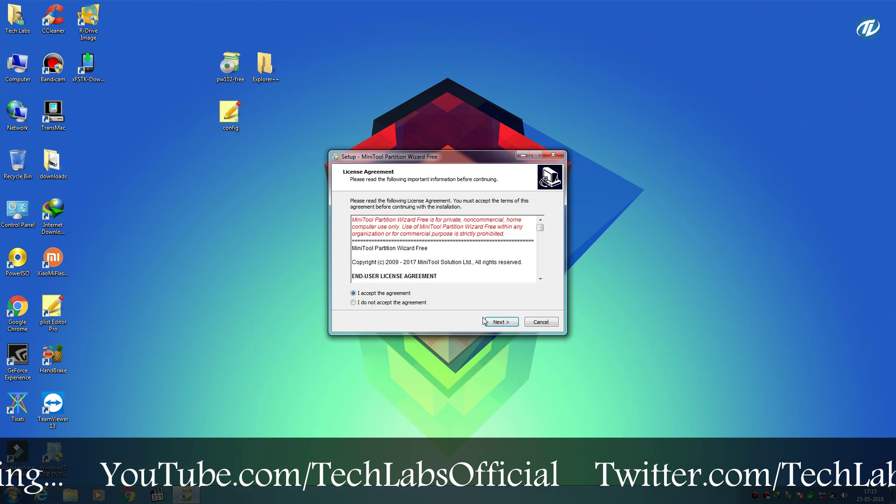
click(497, 322)
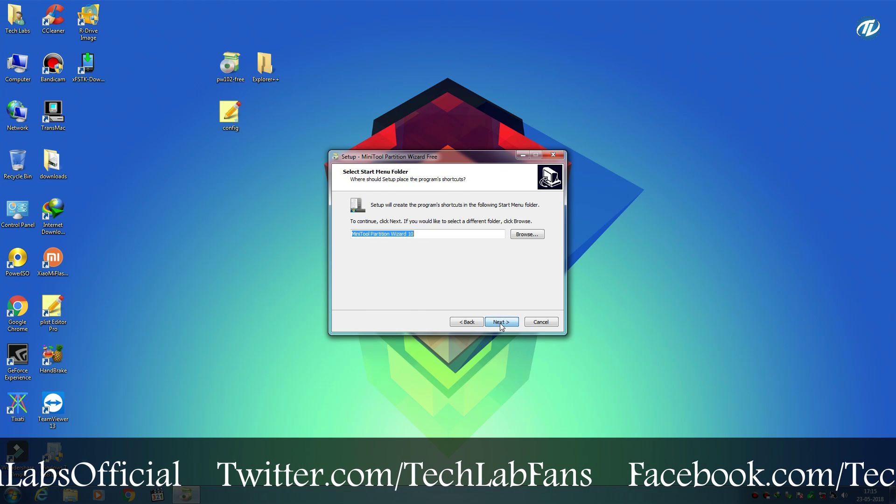
click(500, 324)
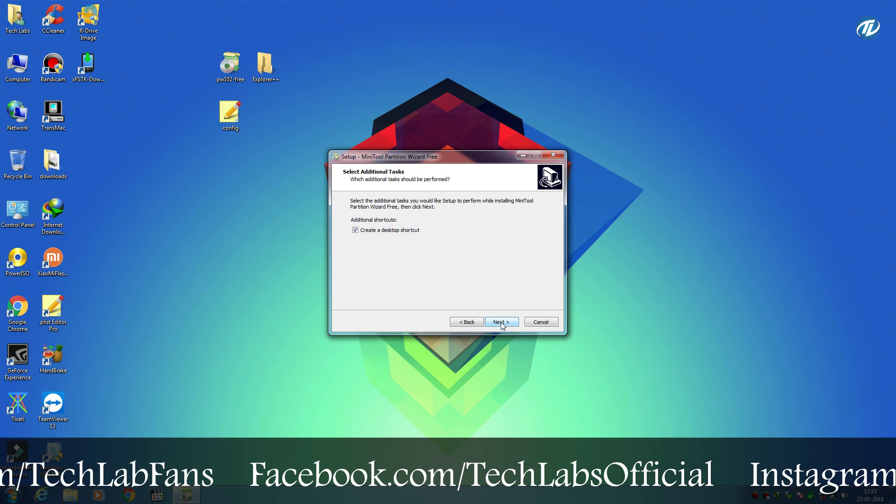
click(501, 326)
click(508, 325)
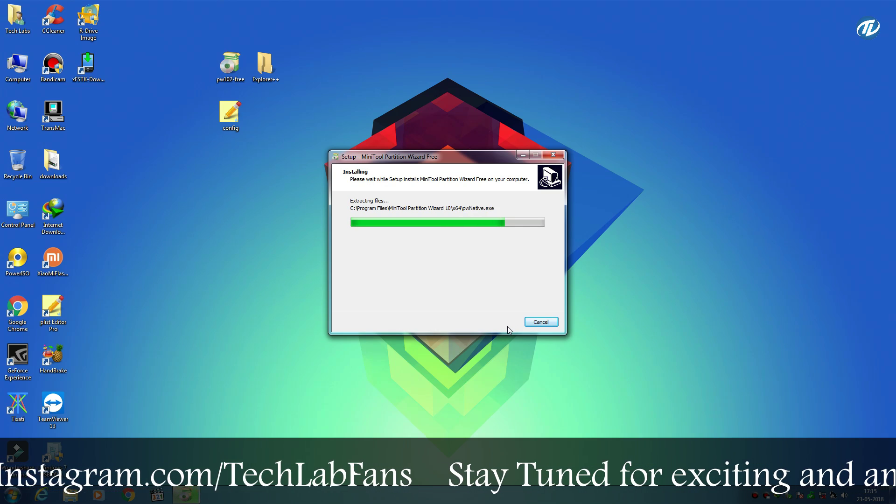
Finish setup without launching the program, then return to the desktop and refresh it
click(483, 242)
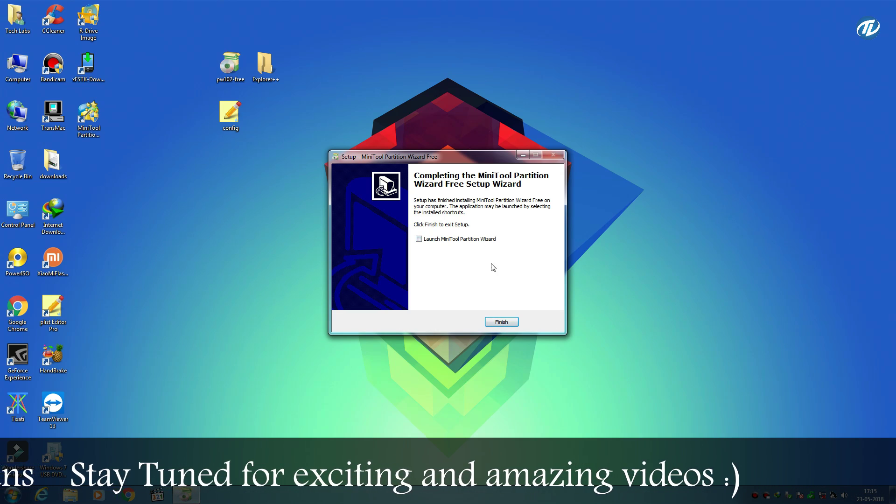
click(506, 322)
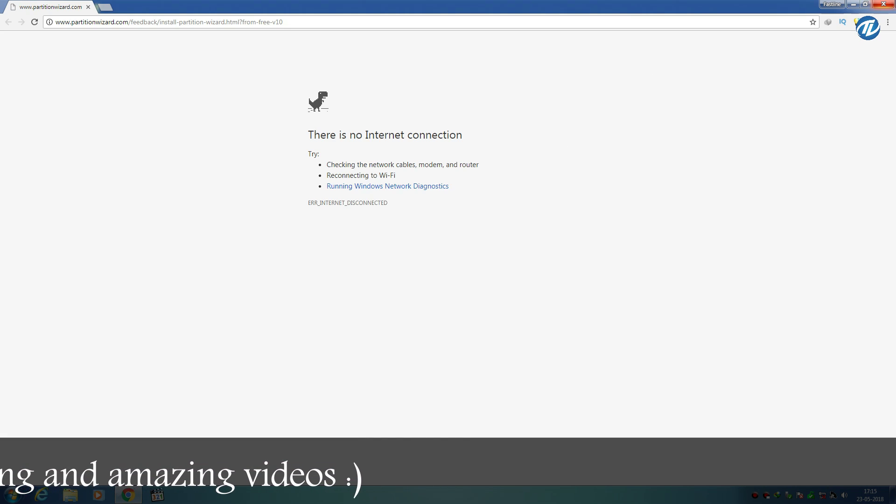
key(super+d)
right_click(185, 164)
click(218, 192)
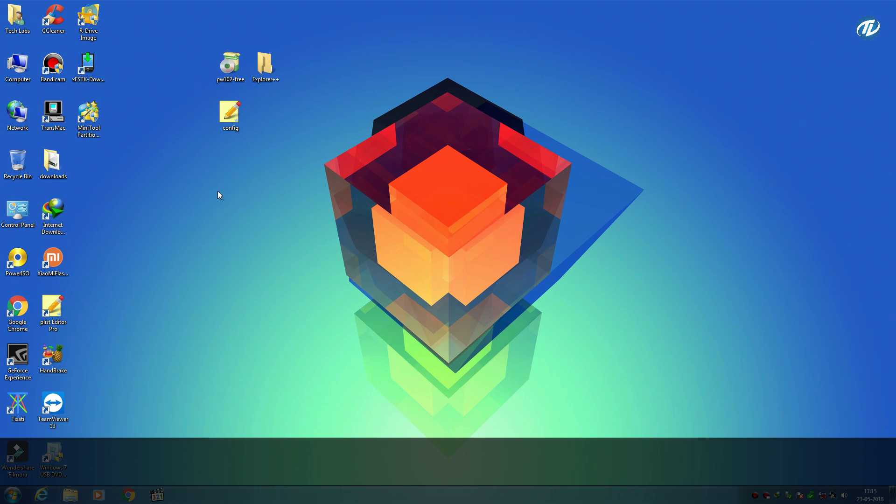
double_click(18, 65)
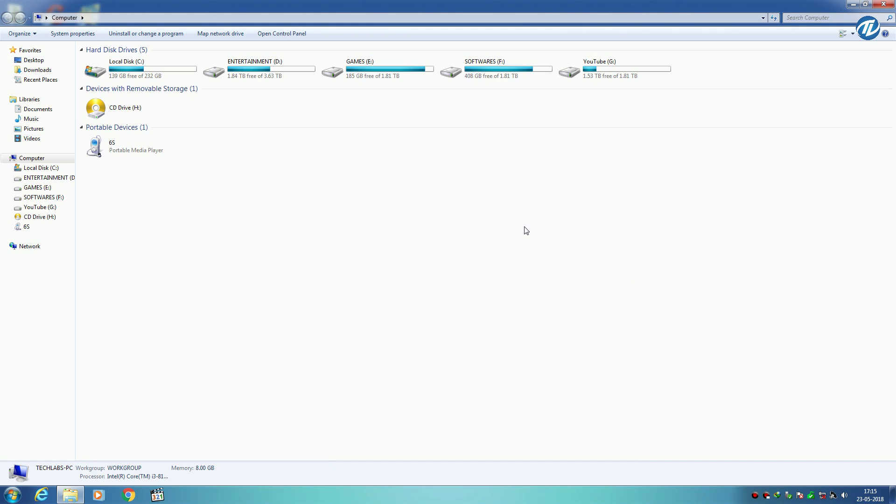
click(883, 4)
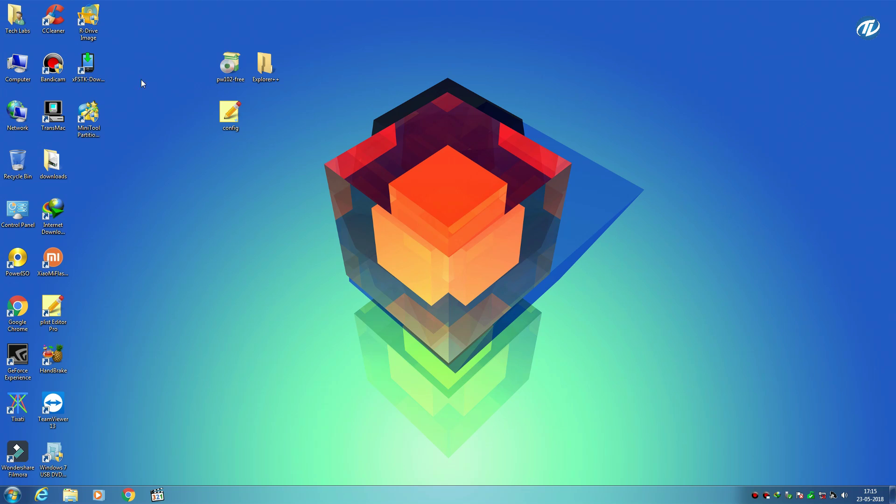
right_click(16, 60)
click(33, 78)
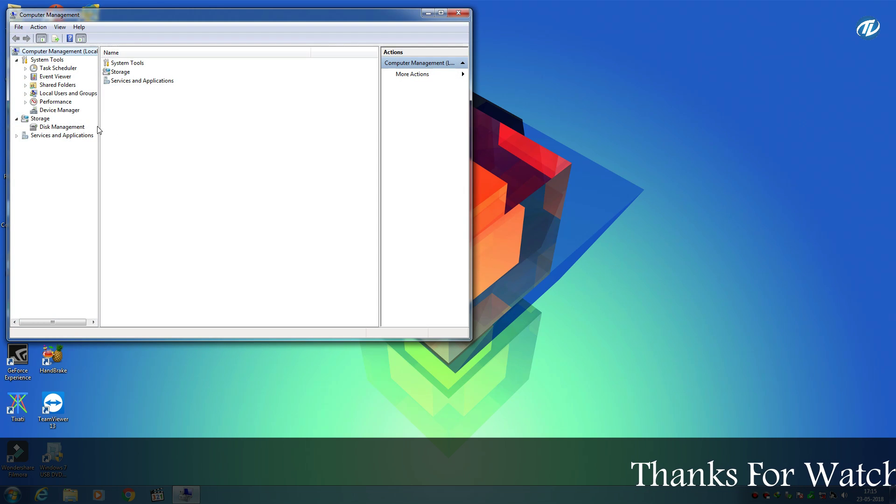
click(77, 128)
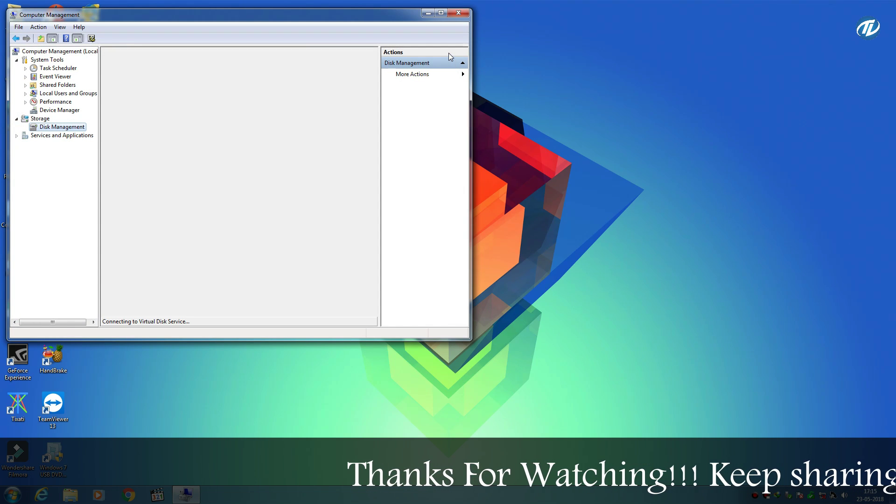
click(440, 13)
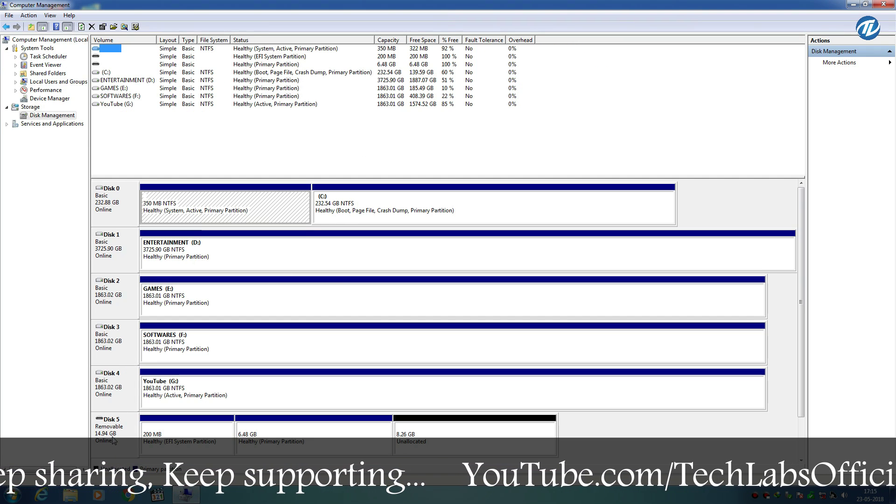
click(117, 459)
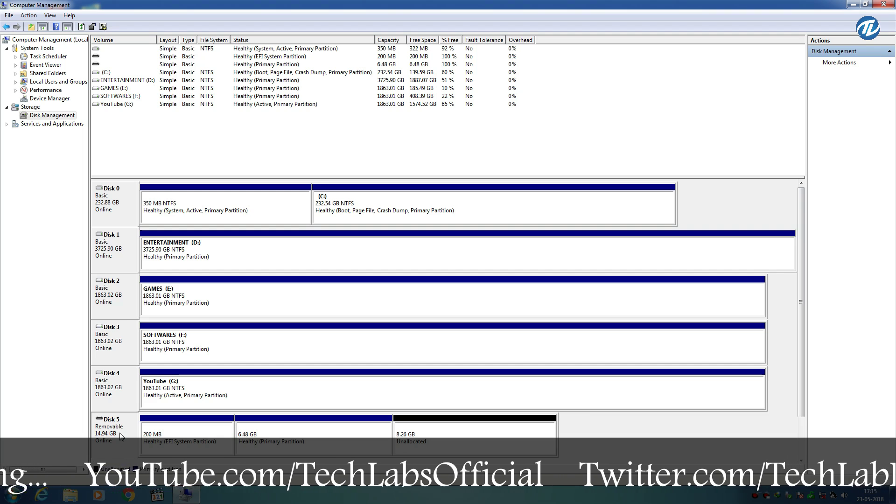
click(178, 449)
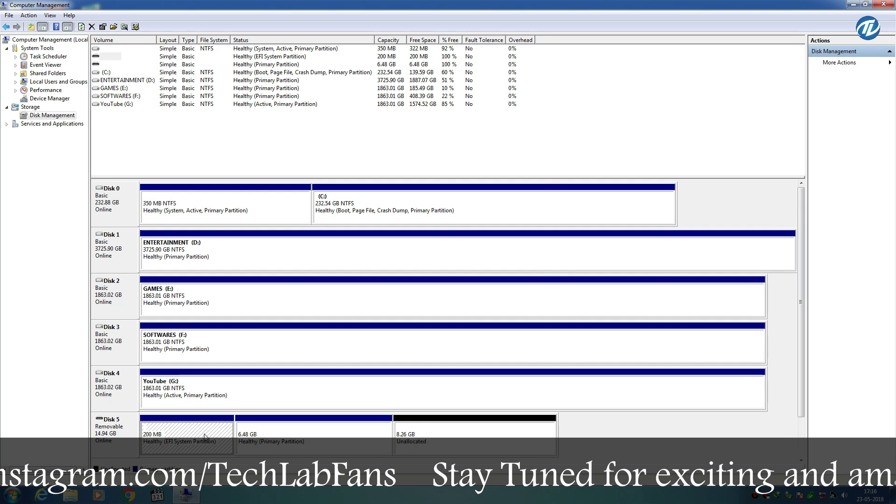
click(279, 442)
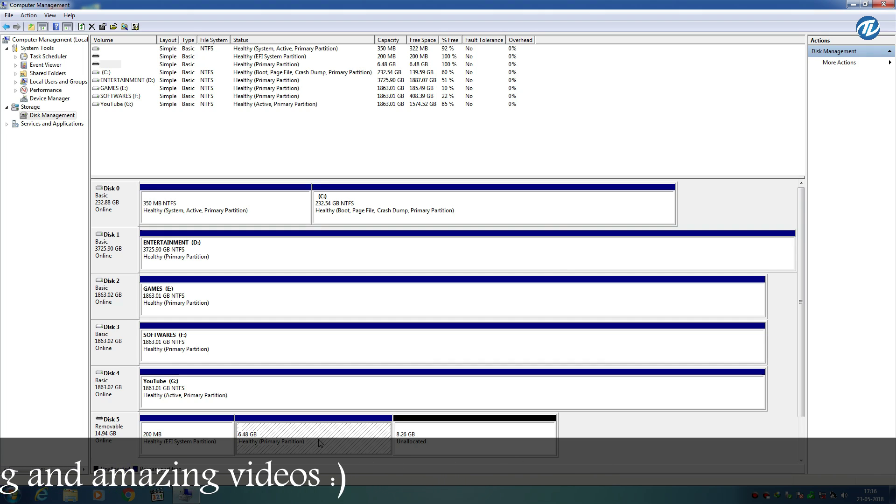
click(498, 437)
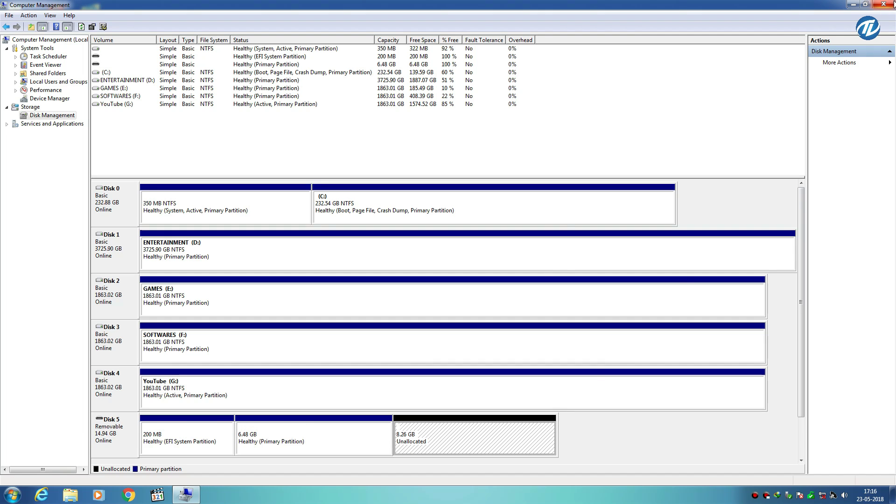
click(883, 4)
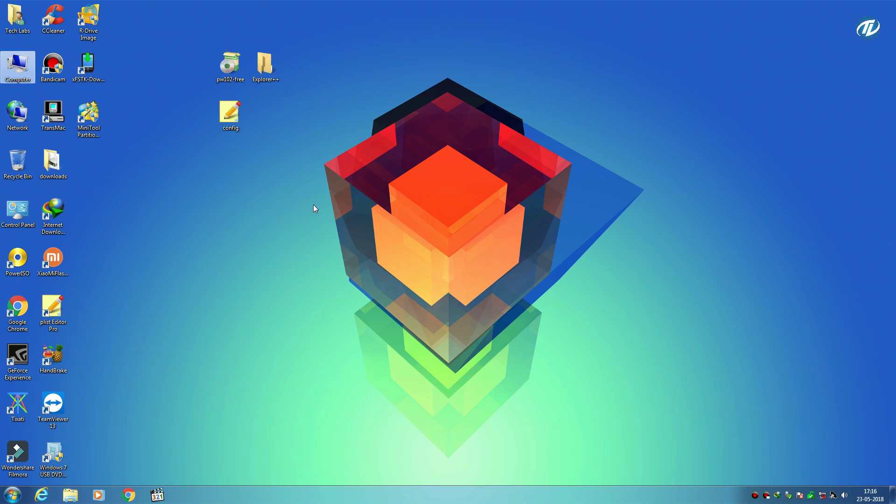
Refresh the desktop and launch the MiniTool Partition Wizard partition manager
right_click(313, 205)
click(314, 218)
double_click(88, 117)
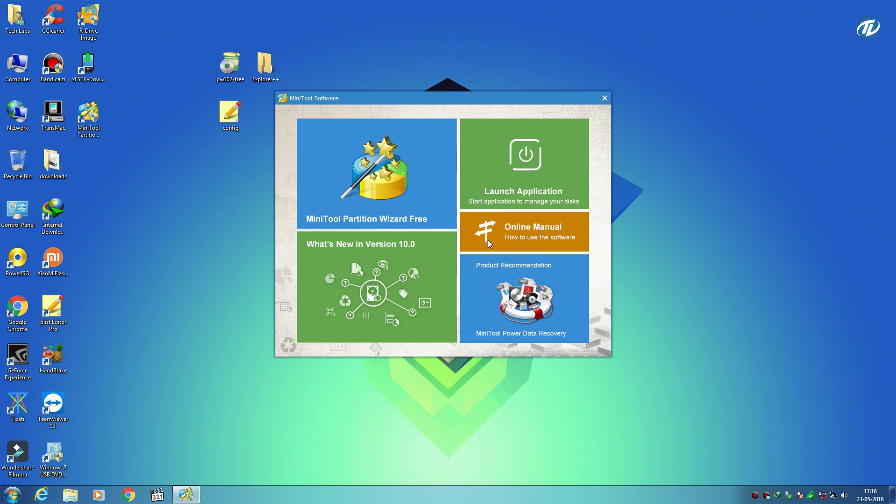
click(553, 160)
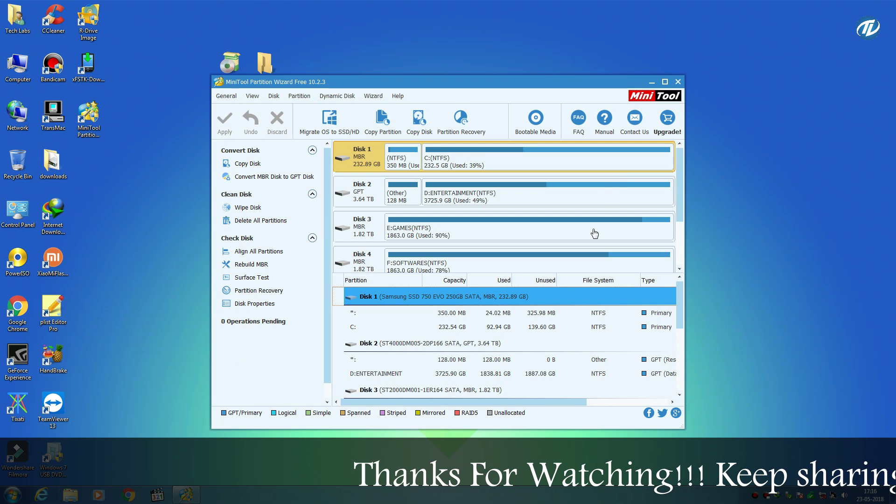
drag(681, 298, 687, 373)
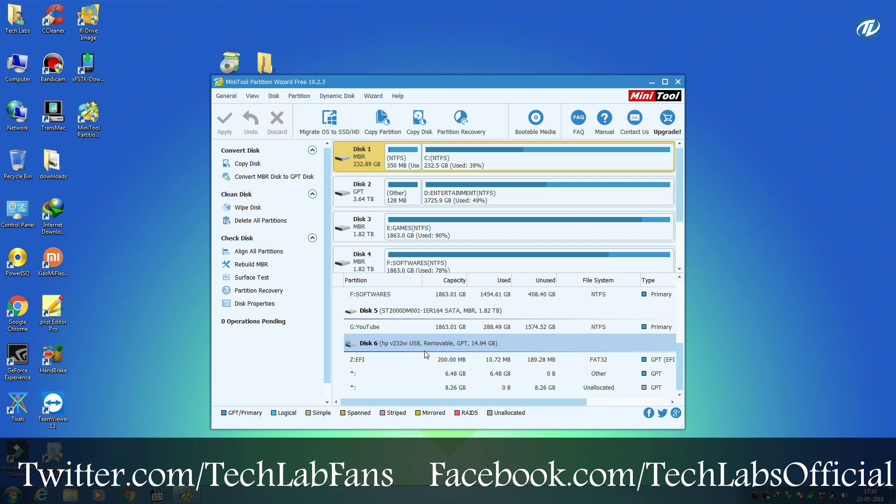
Hide Disk 6's Z:EFI partition so it is listed as *:EFI
click(380, 360)
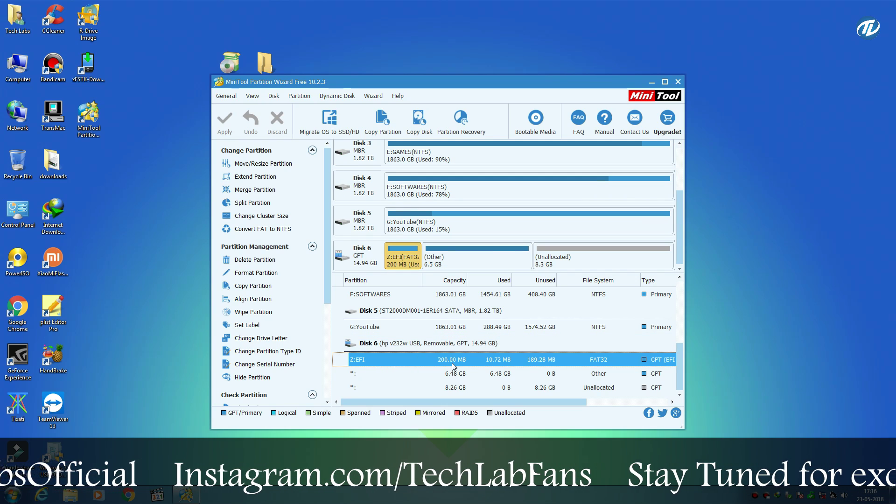
right_click(383, 357)
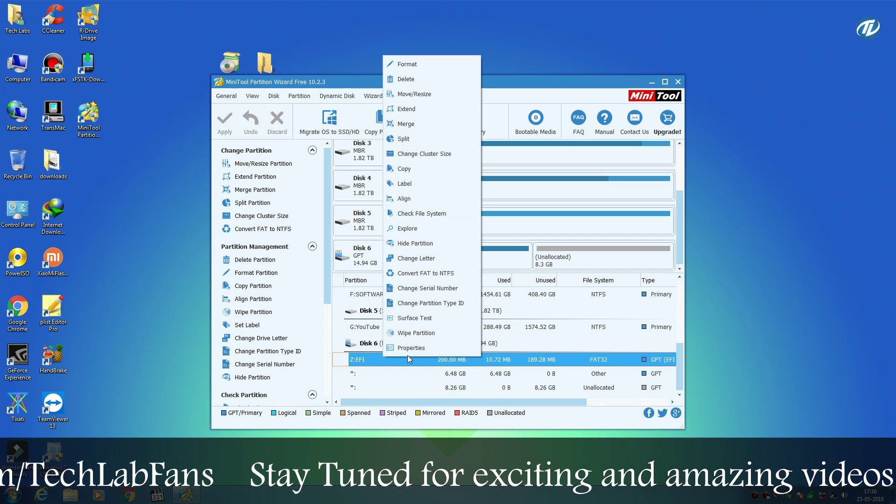
click(439, 243)
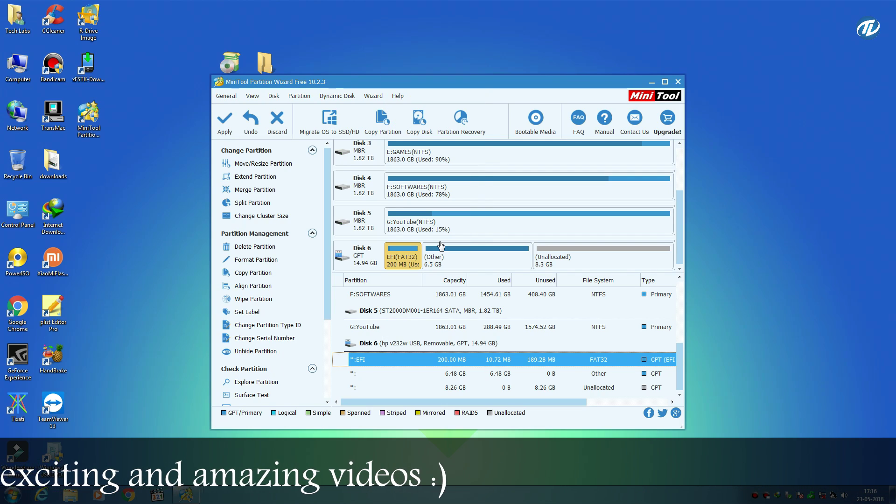
right_click(399, 356)
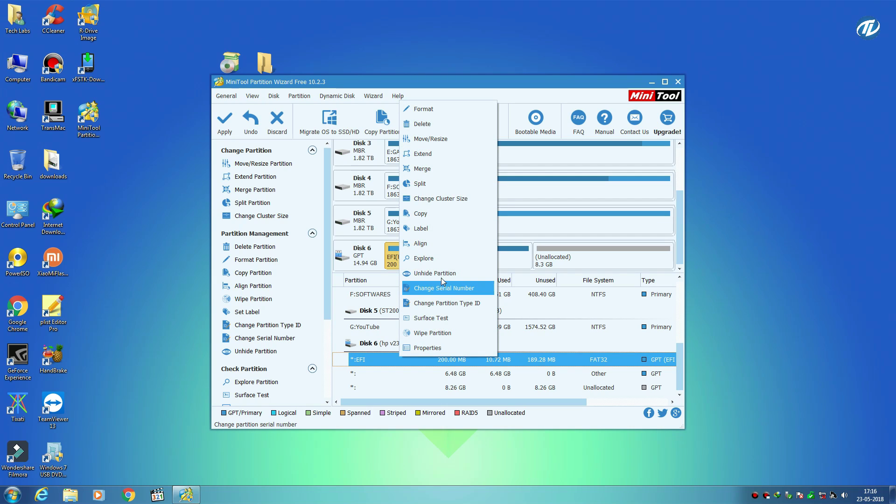
Unhide the hidden EFI partition with Z: as its new drive letter
click(449, 274)
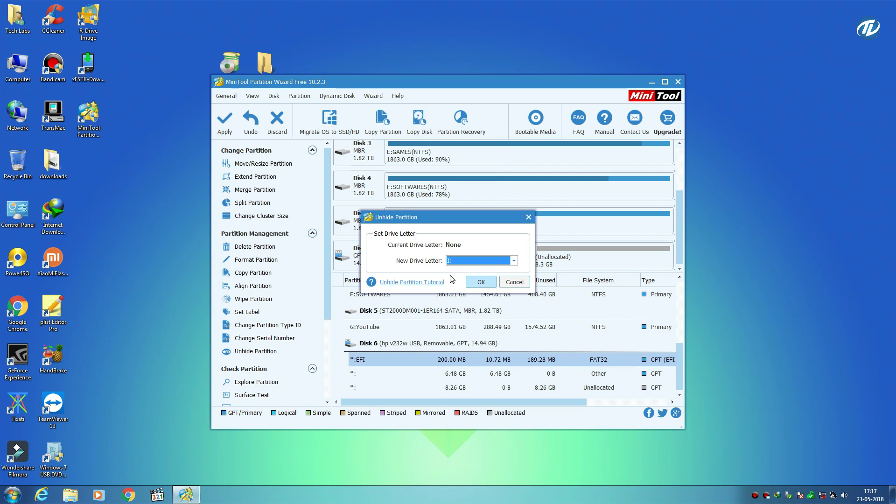
click(514, 260)
scroll(480, 318, down, 3)
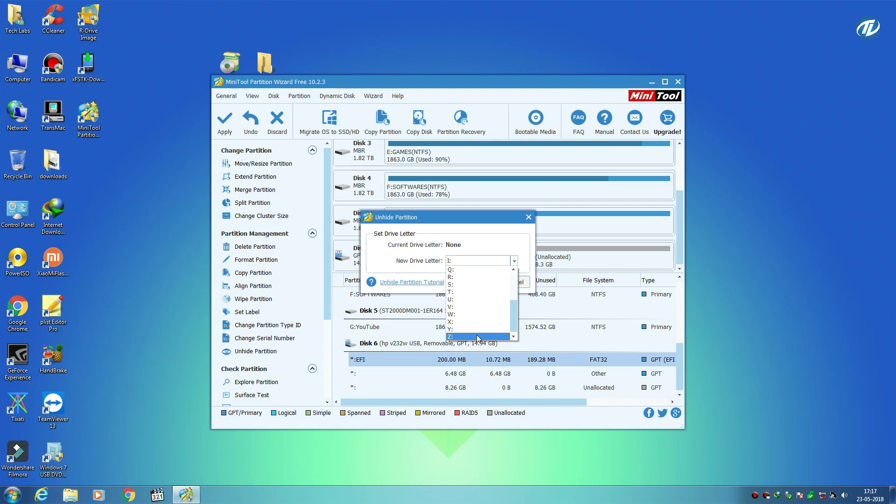
click(477, 335)
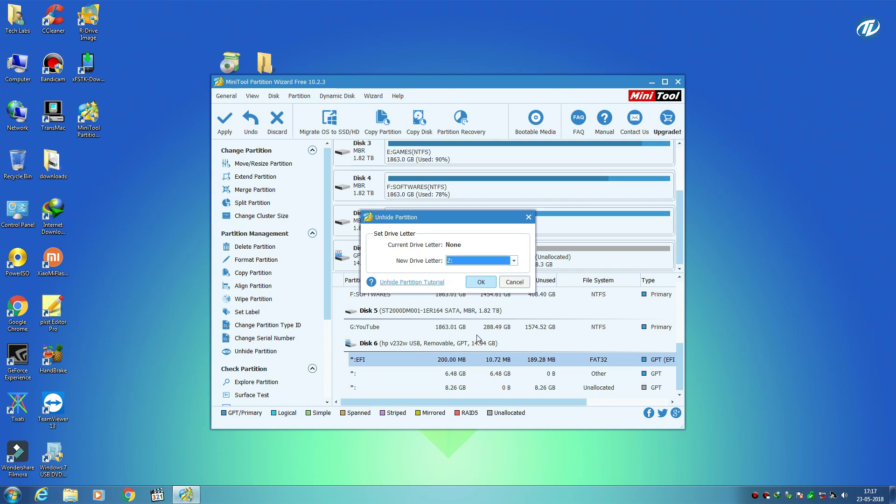
click(484, 282)
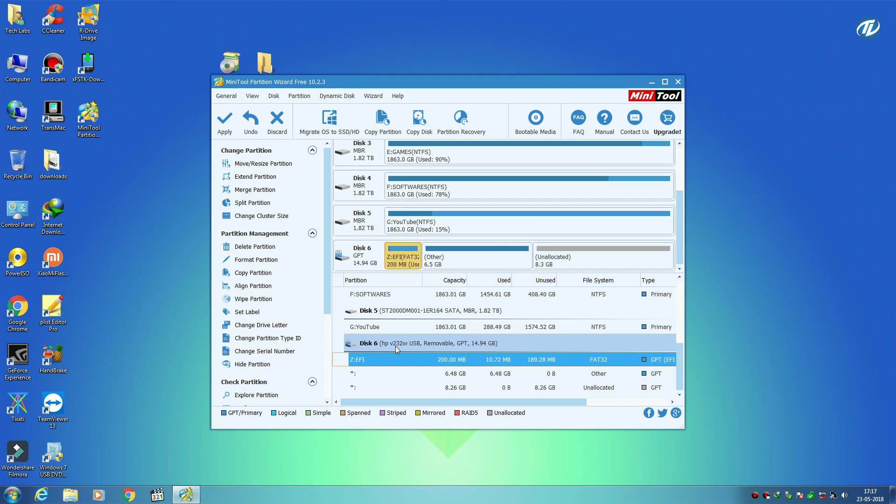
Apply the pending unhide operation, acknowledge the success message, and close Partition Wizard
click(224, 120)
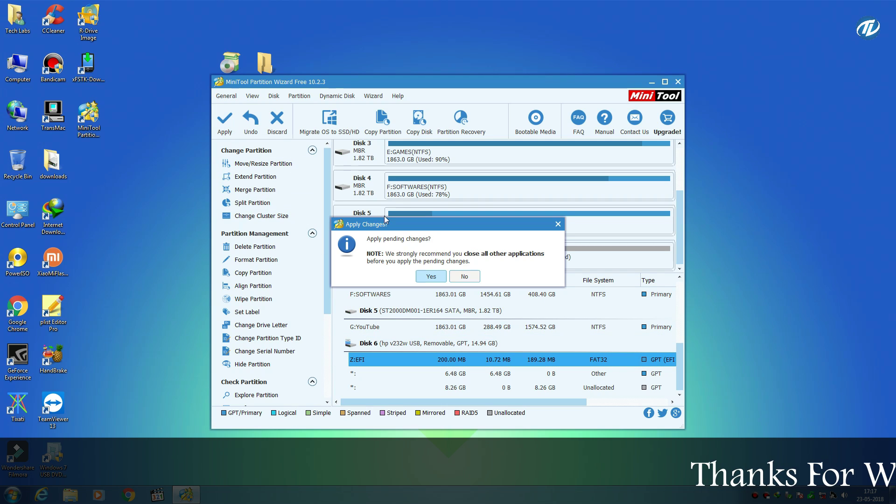
click(430, 278)
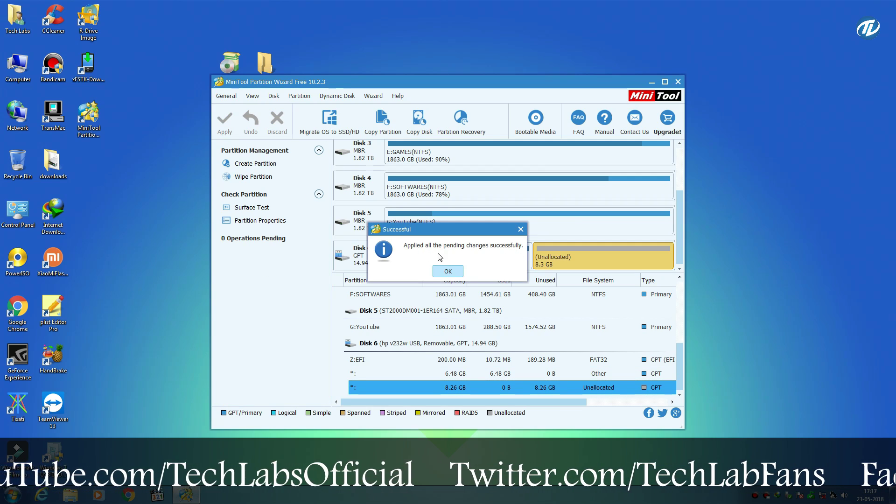
click(455, 271)
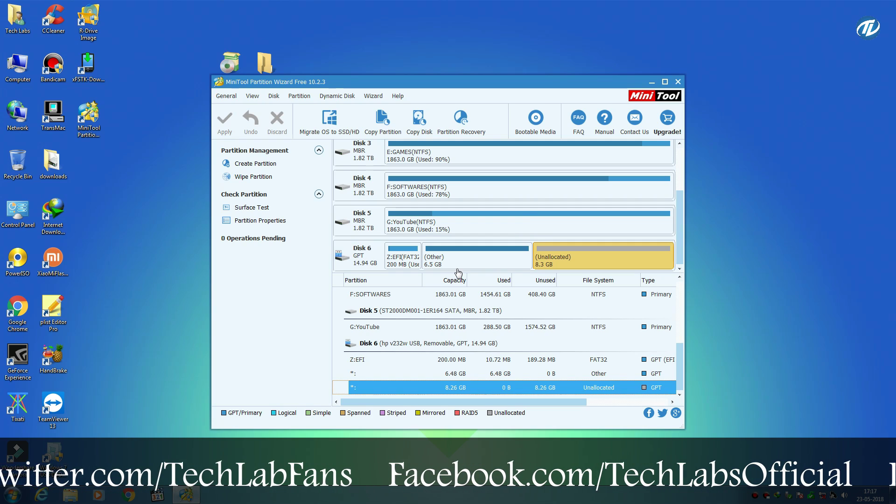
click(678, 83)
Refresh the desktop and run the Explorer++ shortcut as administrator
right_click(411, 118)
right_click(360, 55)
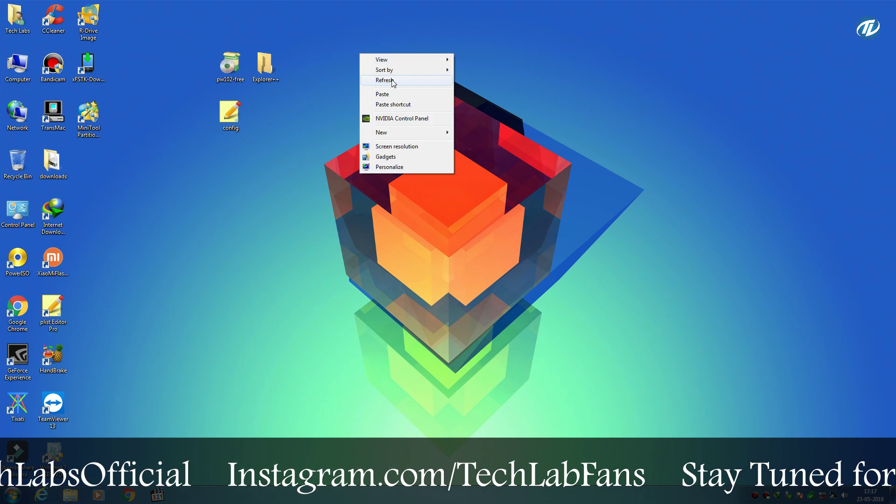
click(392, 81)
right_click(264, 60)
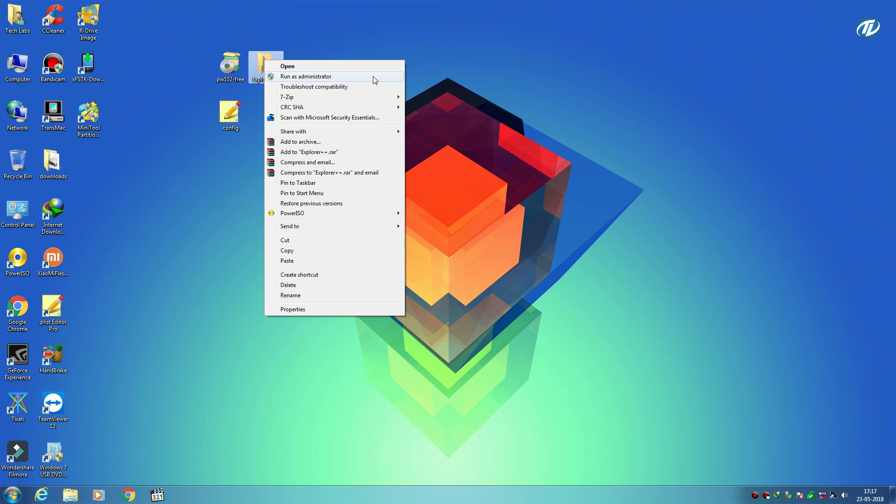
click(365, 76)
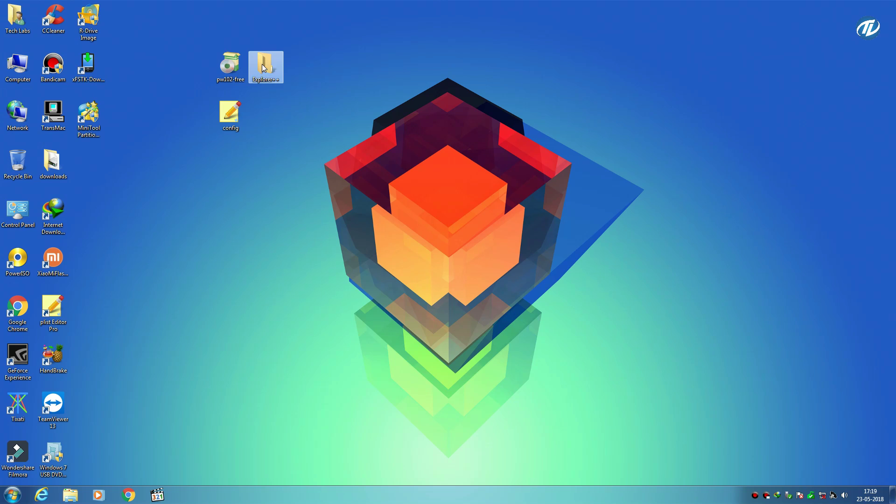
right_click(262, 64)
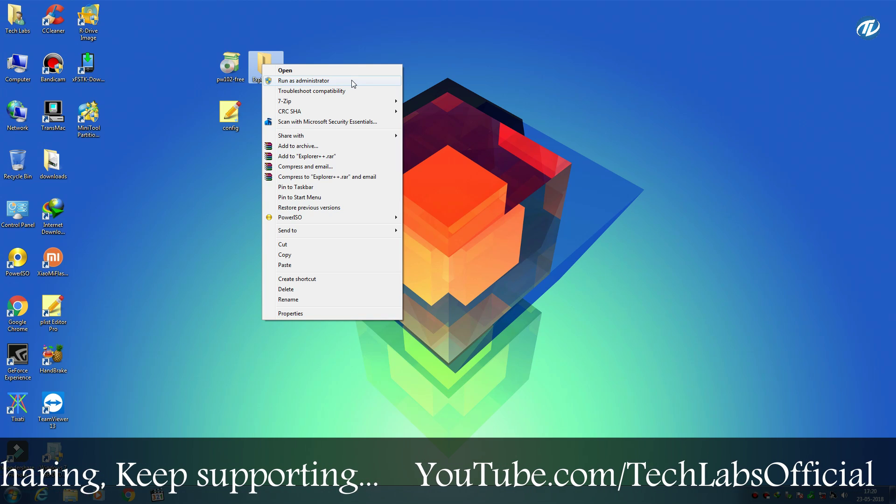
click(352, 80)
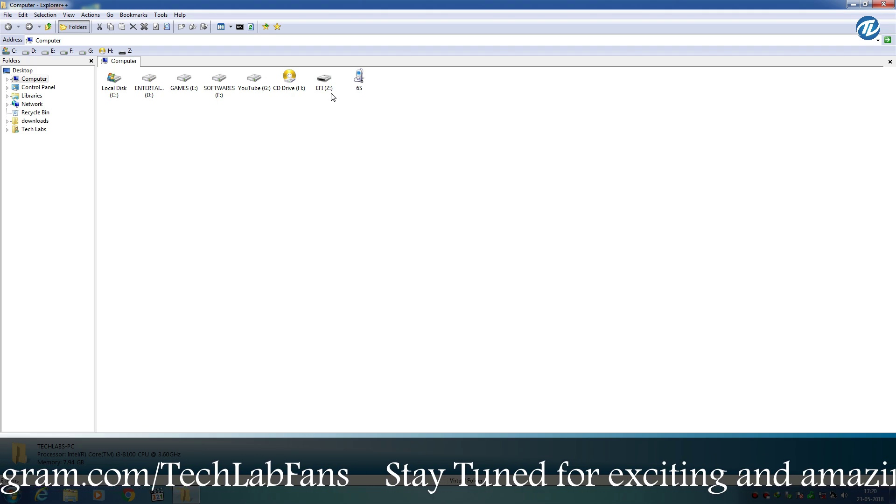
Browse to Z:\EFI\CLOVER in Explorer++ and select config.plist
mouse_move(332, 93)
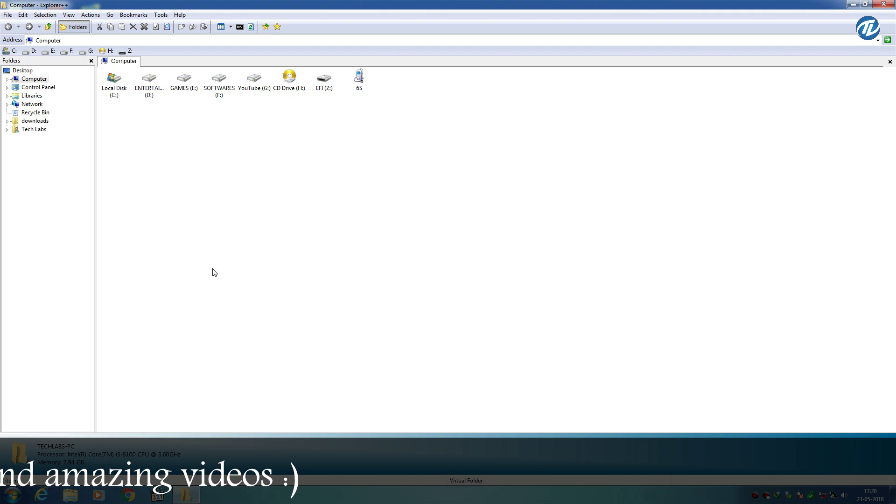
click(329, 87)
double_click(329, 87)
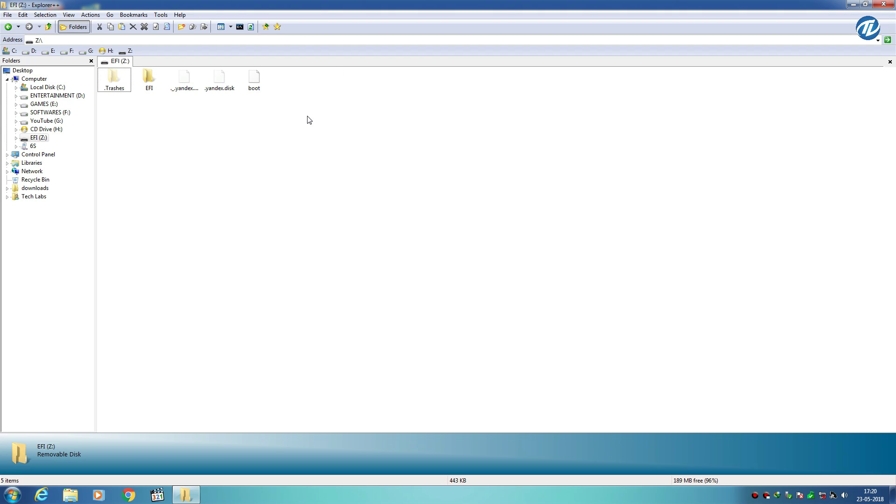
double_click(149, 90)
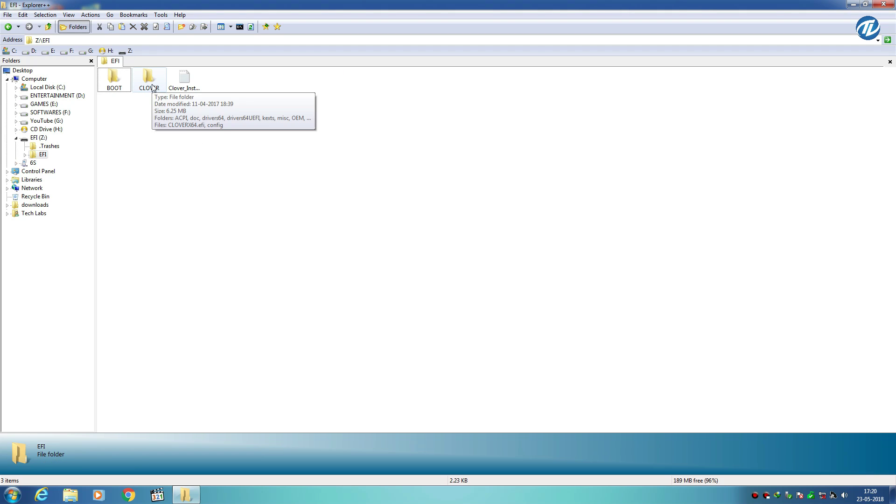
double_click(153, 88)
click(502, 89)
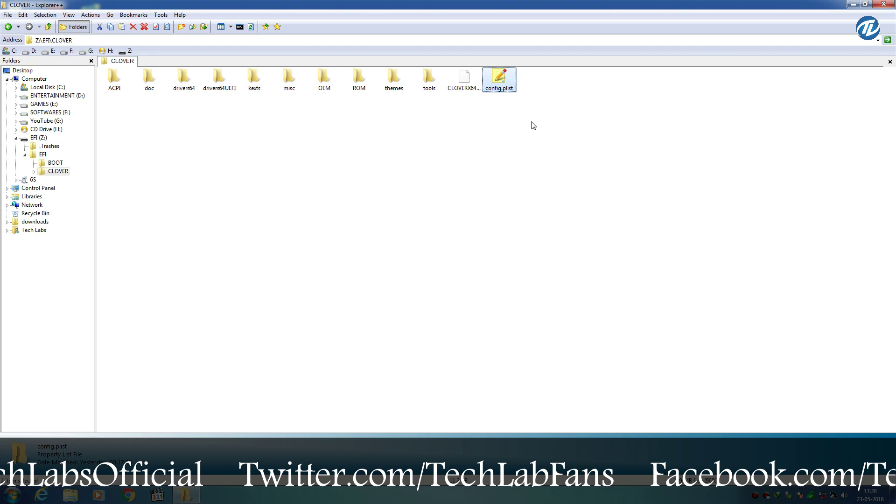
Delete the existing config.plist from the CLOVER folder
right_click(505, 87)
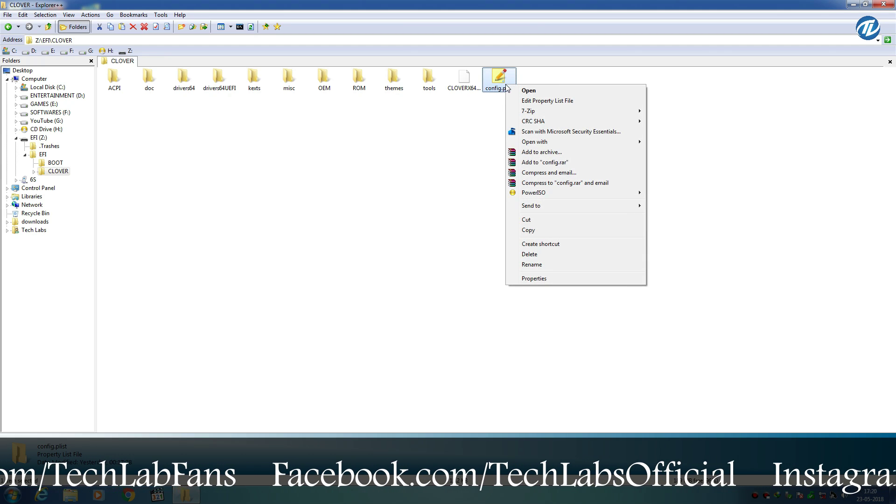
click(553, 255)
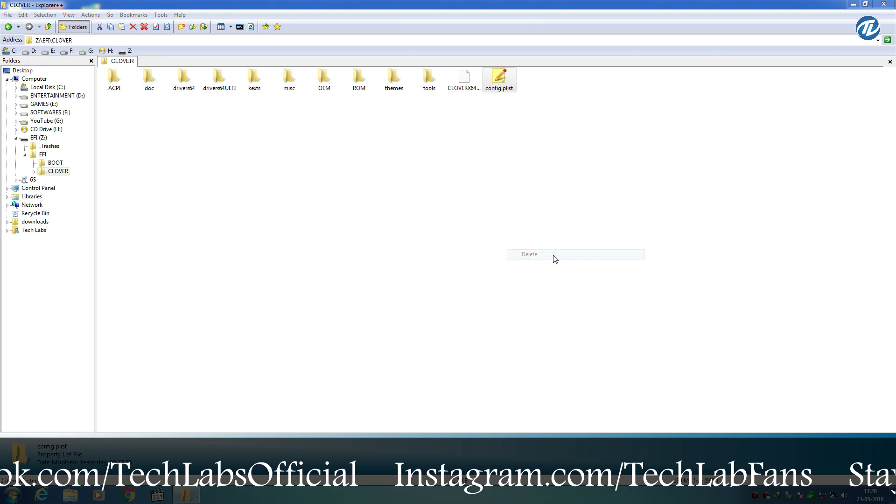
click(485, 285)
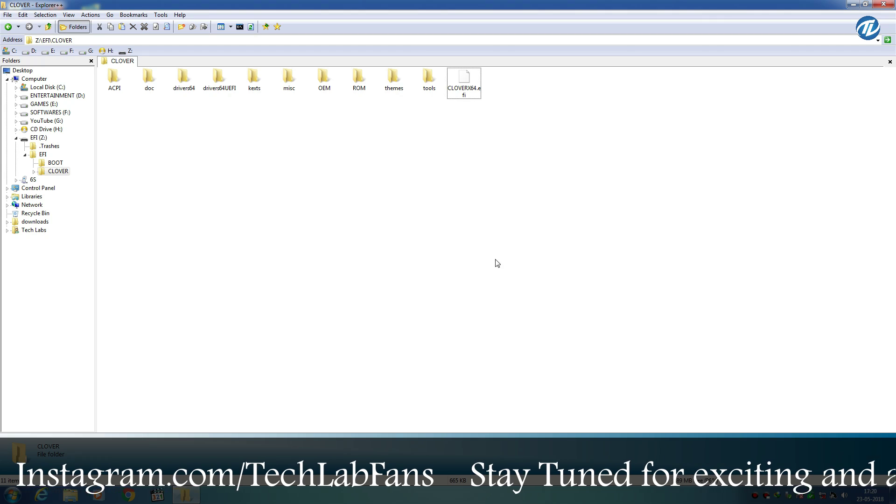
Copy the desktop's config file and paste it into the CLOVER folder
double_click(545, 4)
click(236, 122)
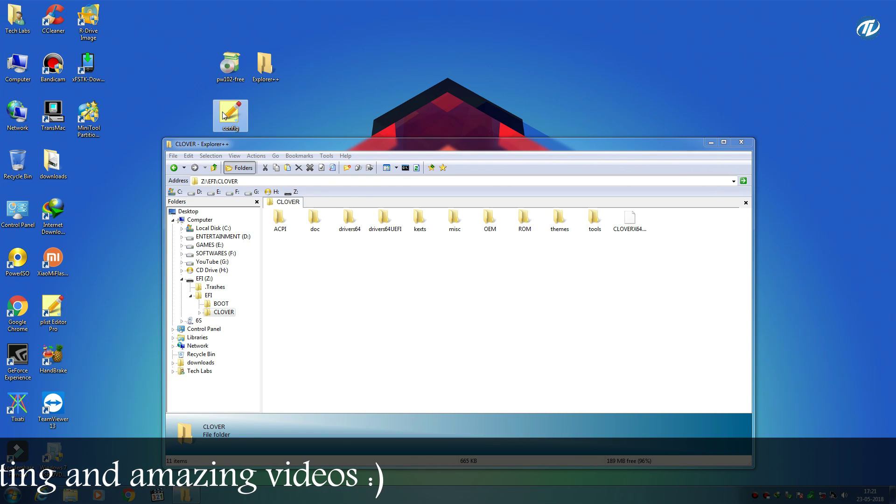
right_click(221, 106)
click(257, 286)
right_click(660, 230)
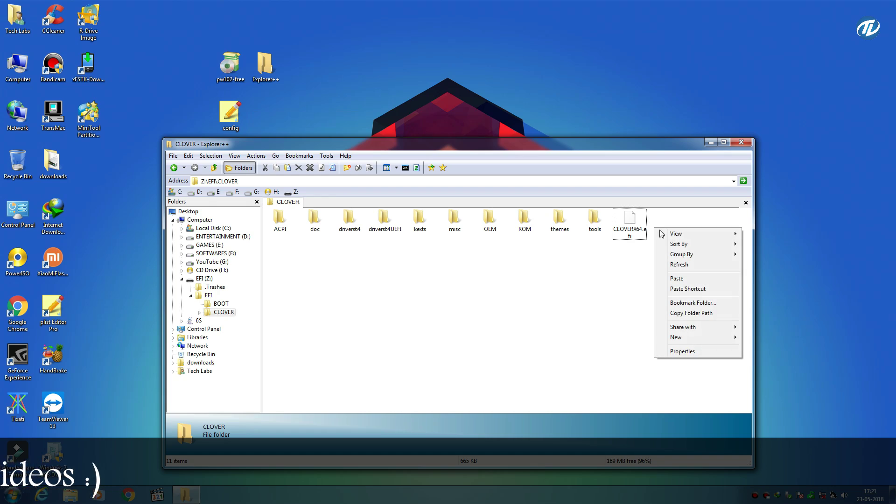
click(677, 278)
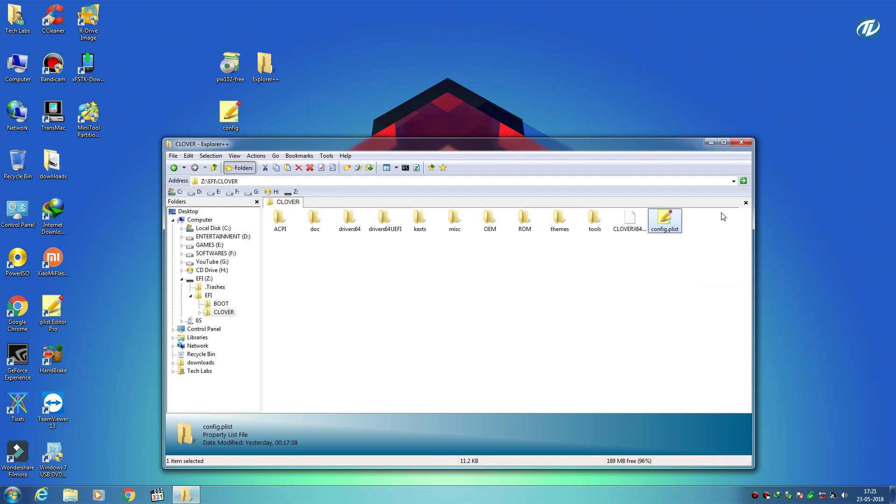
Maximize Explorer++ and refresh the CLOVER listing, now showing 12 items
click(725, 143)
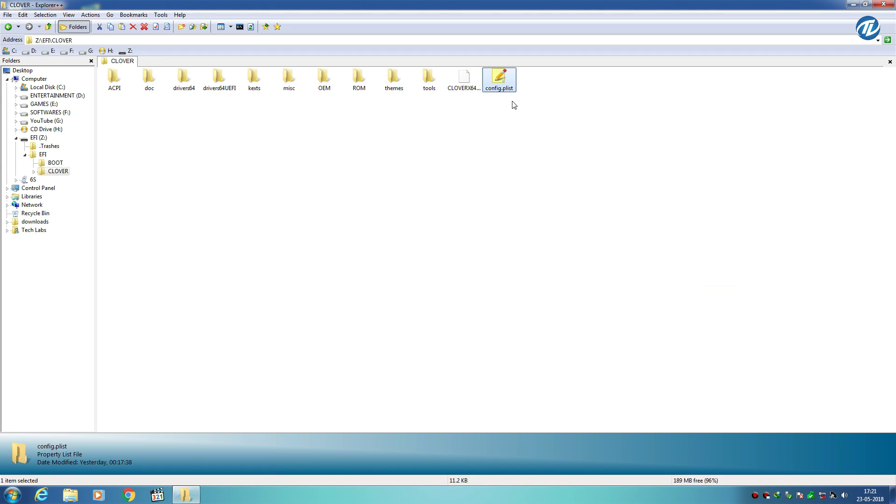
right_click(504, 128)
click(543, 161)
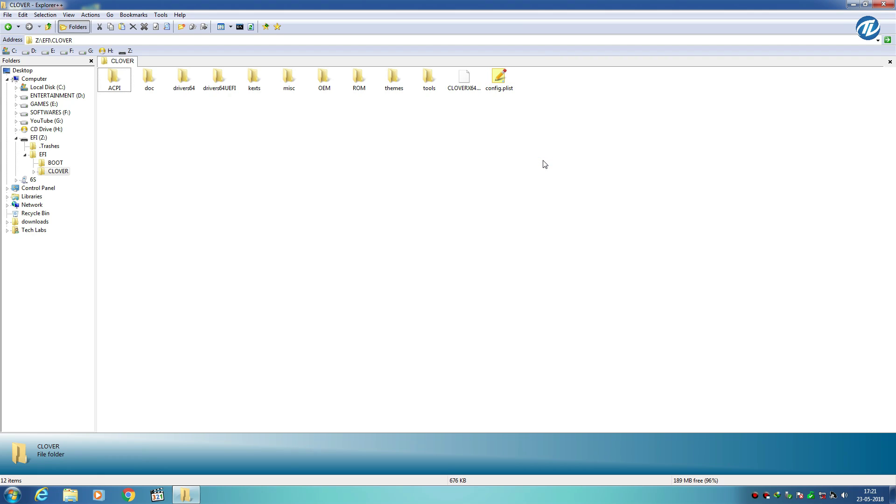